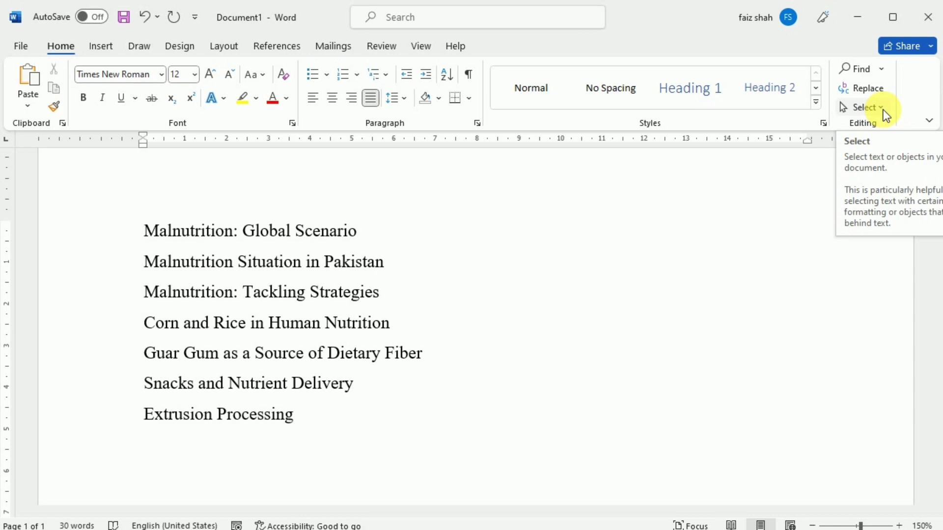
Apply the four-diamond bullet from the Bullet Library to all seven topic lines.
{"action": "left_click_drag", "start_coordinate": [144, 231], "coordinate": [293, 415]}
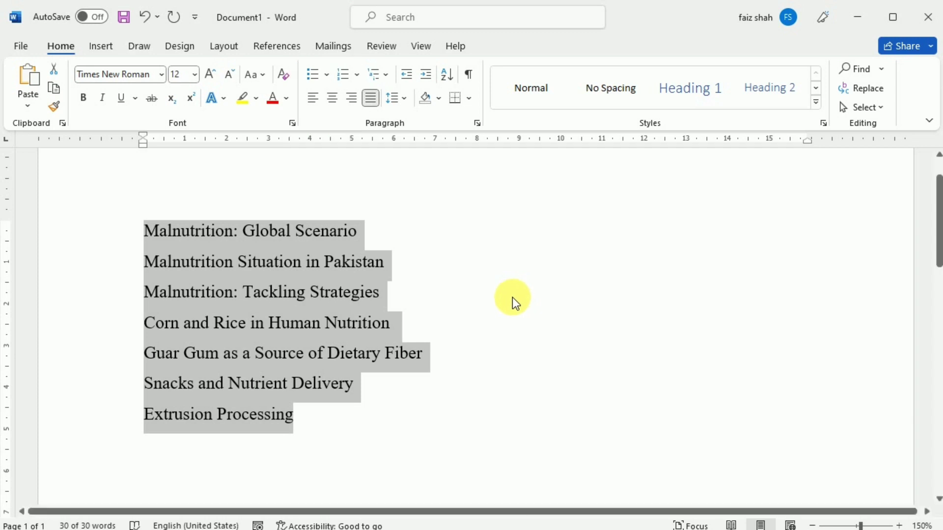
{"action": "left_click", "coordinate": [326, 77]}
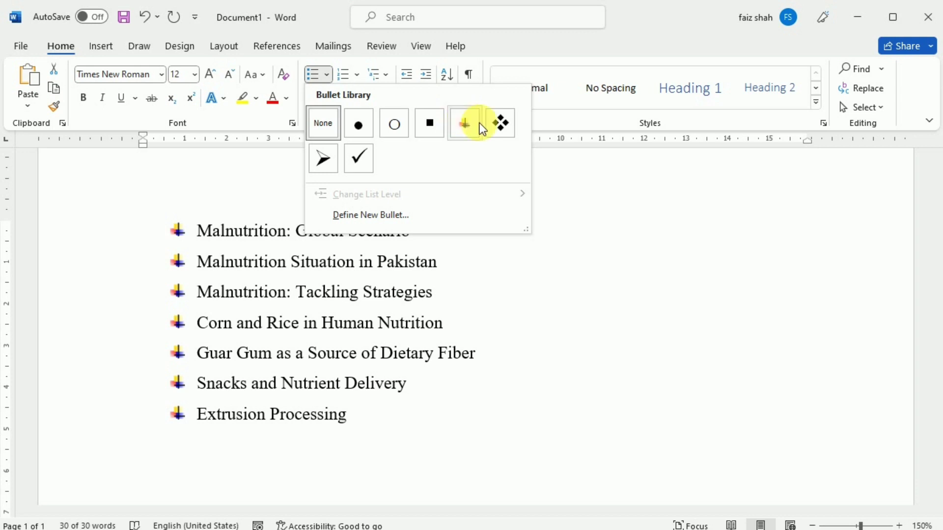
{"action": "left_click", "coordinate": [499, 131]}
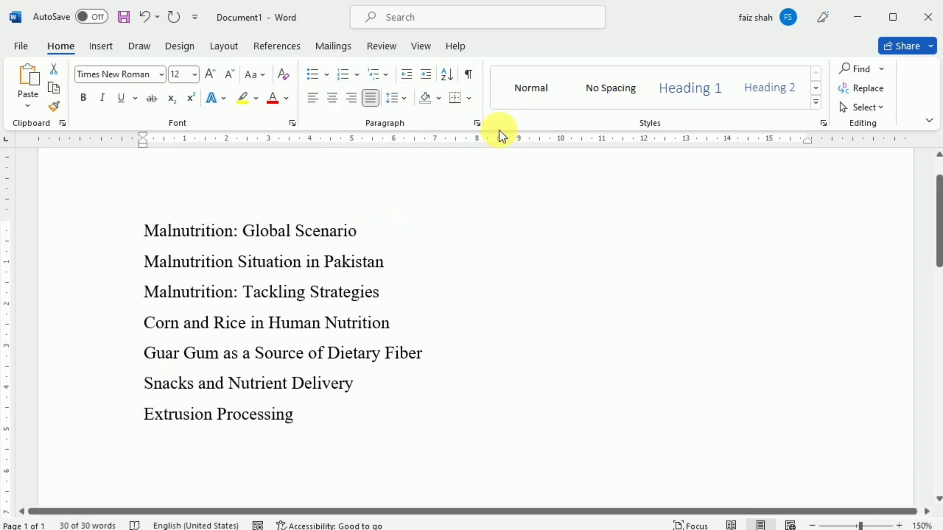
{"action": "key", "text": "Left"}
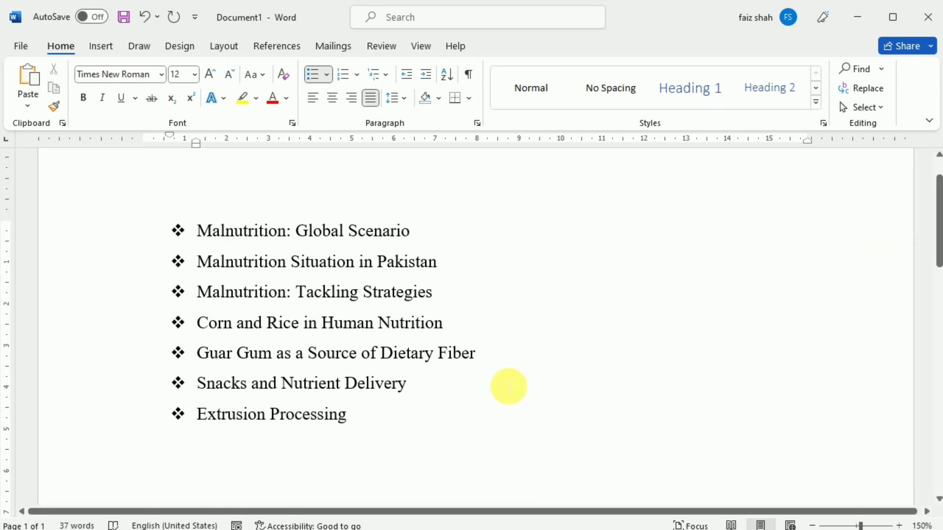
Strip the diamond bullets from the list, after trying undo and the ruler's hanging indent.
{"action": "left_click_drag", "start_coordinate": [361, 423], "coordinate": [248, 217]}
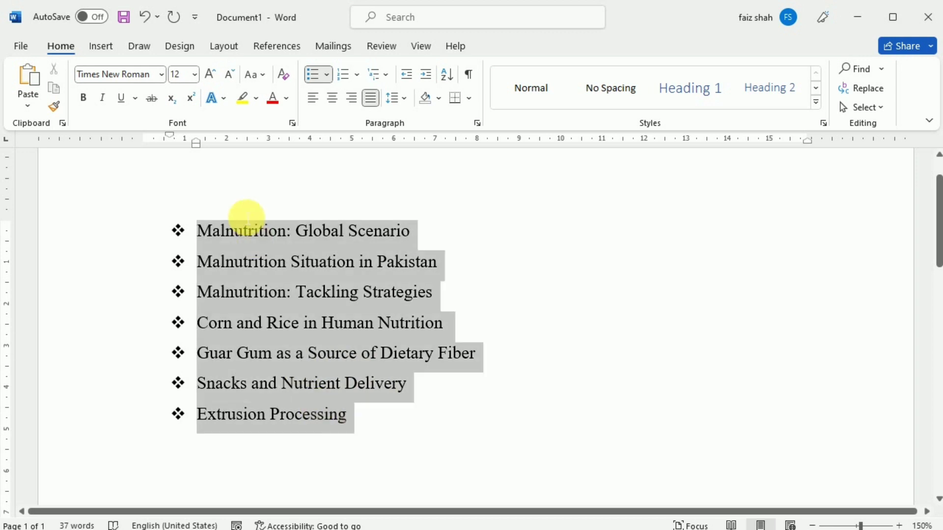
{"action": "left_click", "coordinate": [328, 75]}
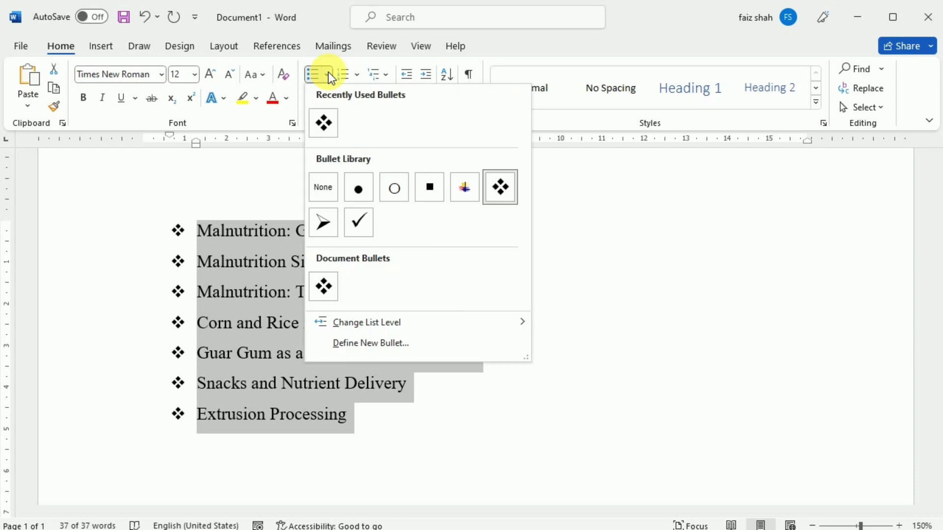
{"action": "key", "text": "Escape"}
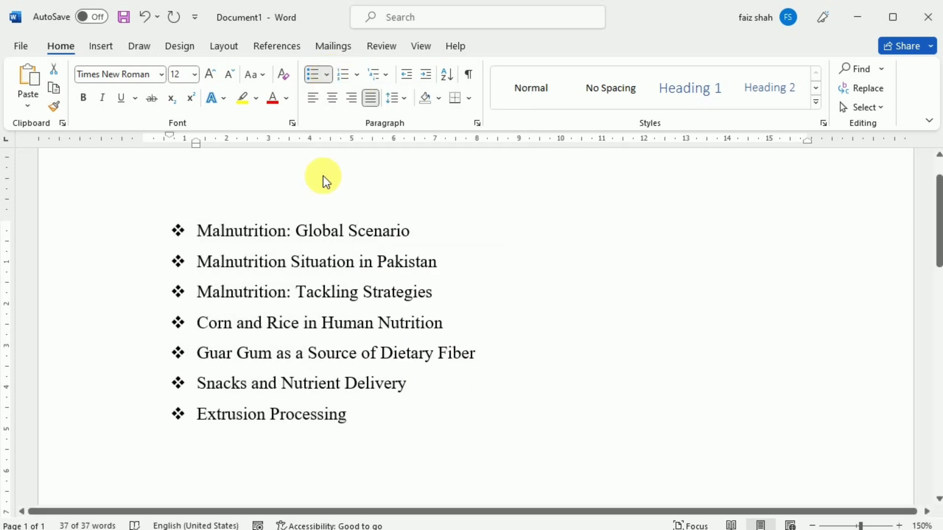
{"action": "left_click", "coordinate": [384, 223]}
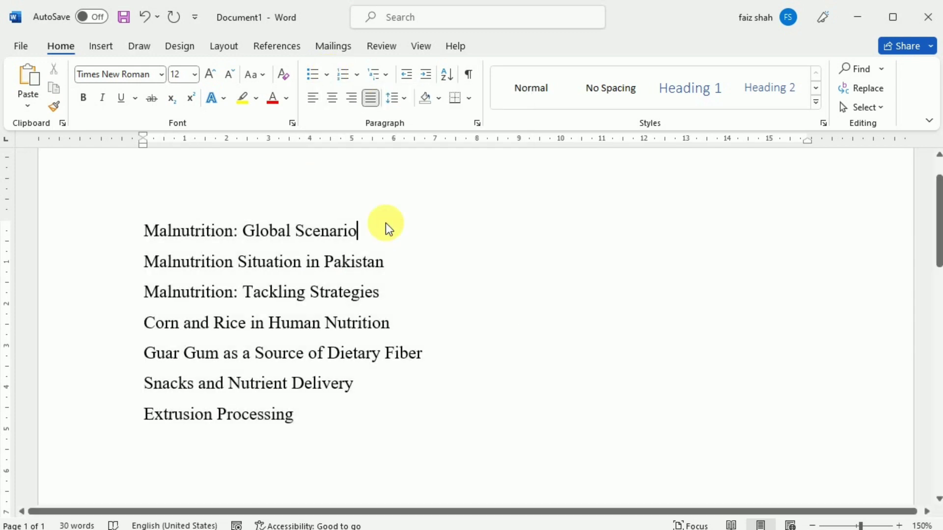
{"action": "left_click", "coordinate": [154, 234]}
{"action": "key", "text": "ctrl+z"}
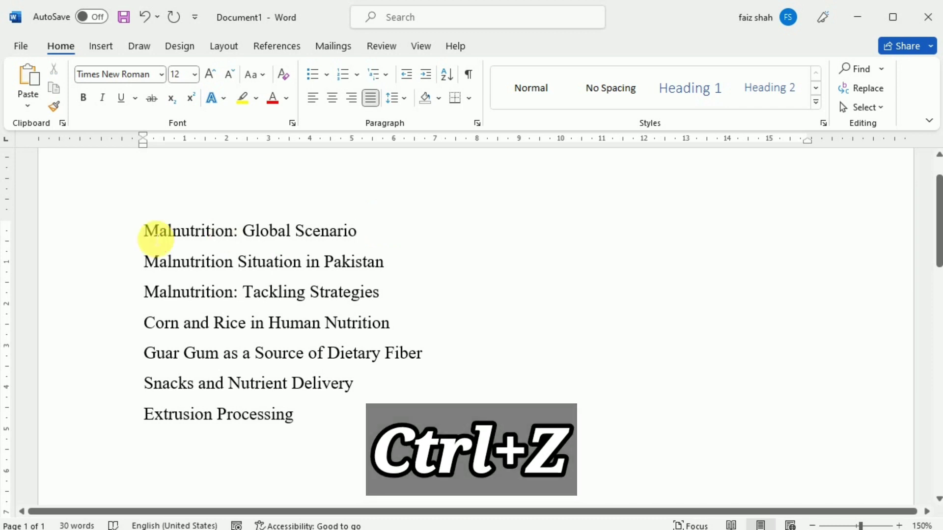
{"action": "left_click", "coordinate": [367, 418]}
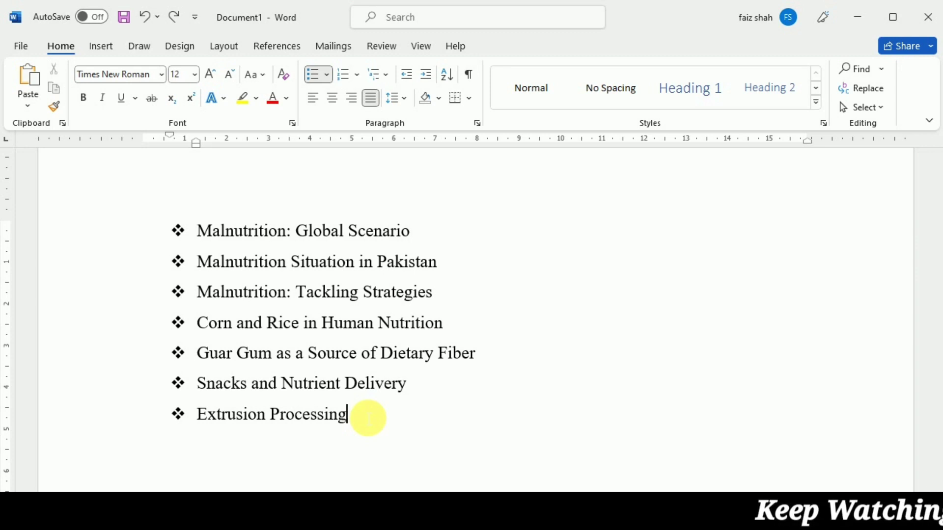
{"action": "left_click_drag", "start_coordinate": [195, 142], "coordinate": [237, 148]}
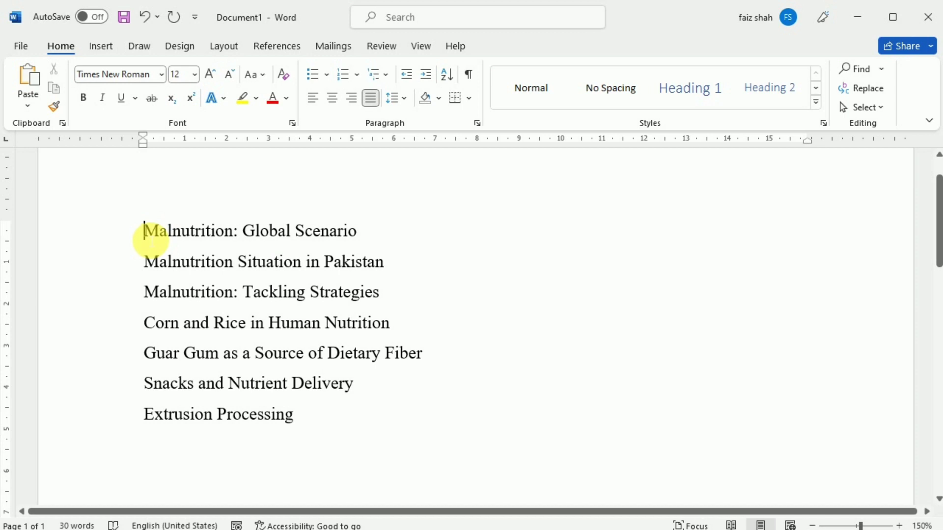
Apply the 1) 2) 3) numbering format to all seven topic lines.
{"action": "left_click_drag", "start_coordinate": [152, 231], "coordinate": [310, 417]}
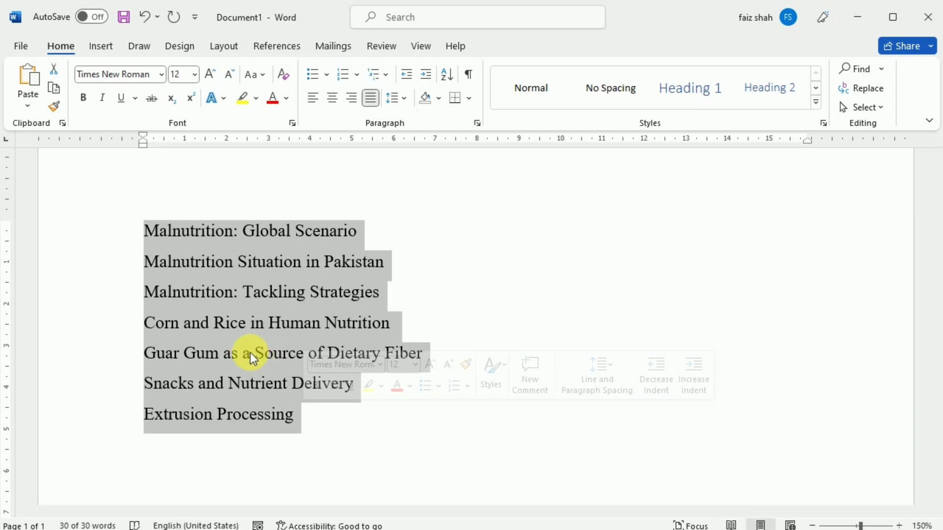
{"action": "left_click", "coordinate": [358, 77]}
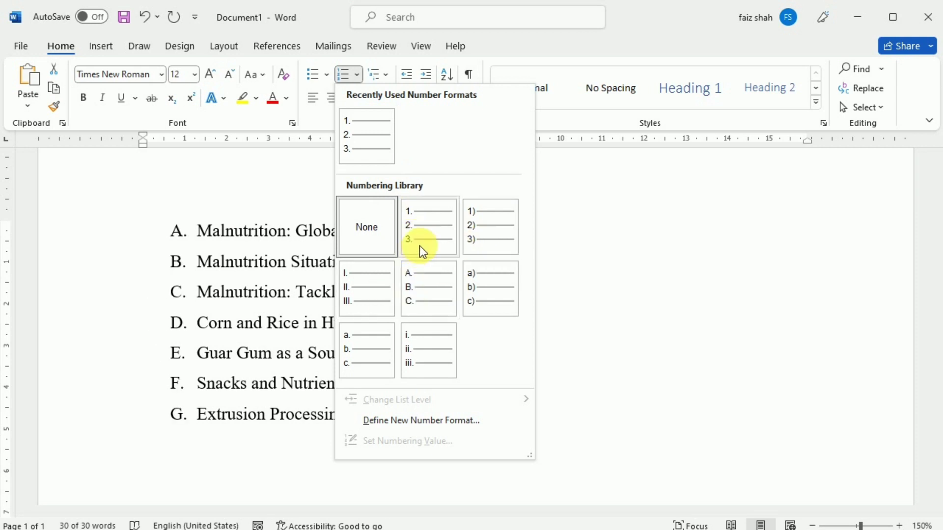
{"action": "left_click", "coordinate": [479, 228]}
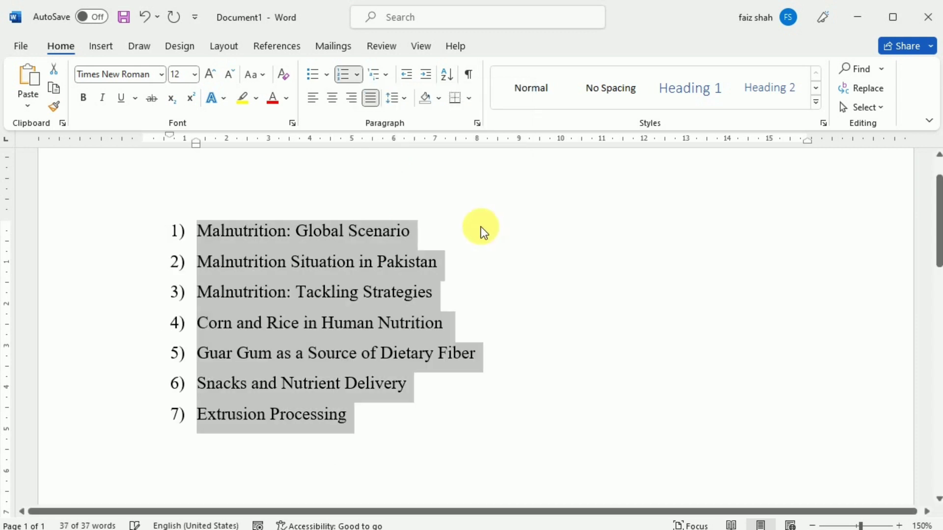
{"action": "left_click", "coordinate": [483, 229]}
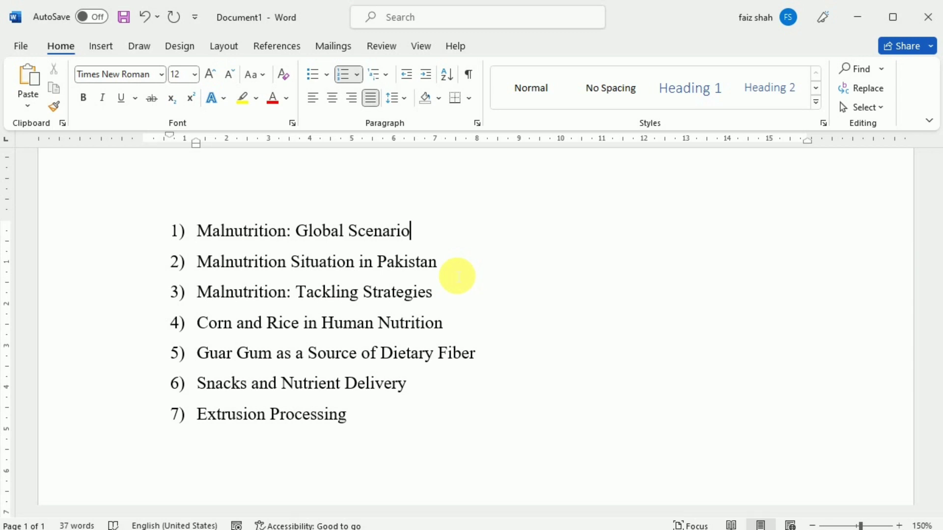
Insert a line break after item 3 and restart numbering at 1) from 'Corn and Rice in Human Nutrition'.
{"action": "left_click", "coordinate": [435, 292]}
{"action": "key", "text": "shift+Return"}
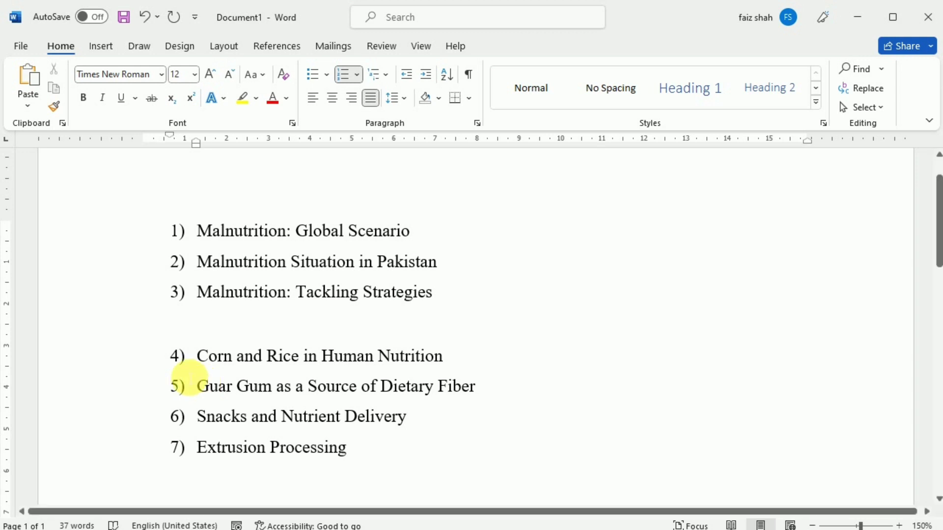
{"action": "right_click", "coordinate": [183, 368]}
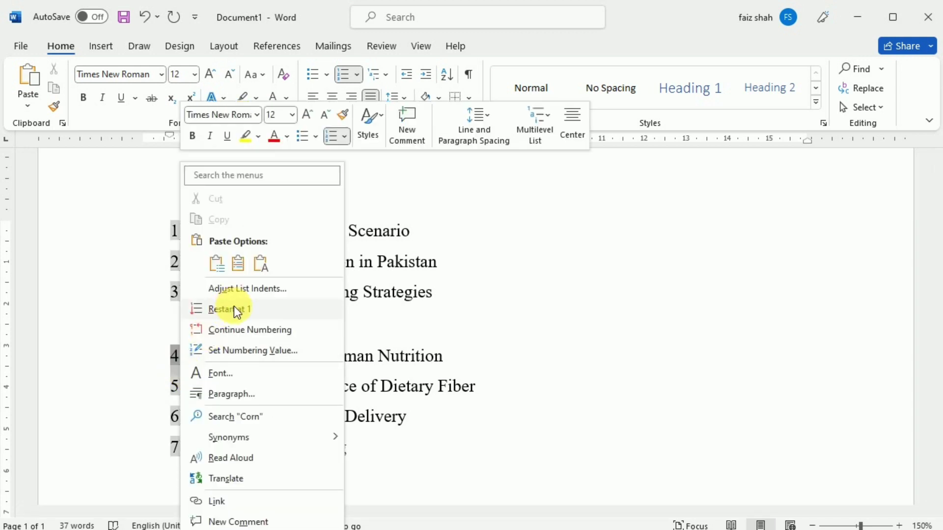
{"action": "left_click", "coordinate": [259, 309]}
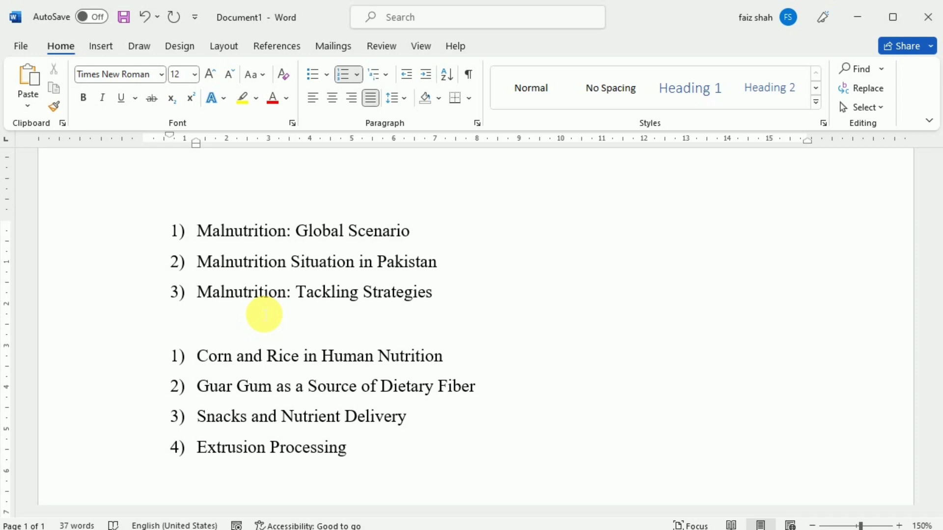
Apply Continue Numbering to the list starting at Corn so the topics run 1) through 7).
{"action": "left_click", "coordinate": [173, 366]}
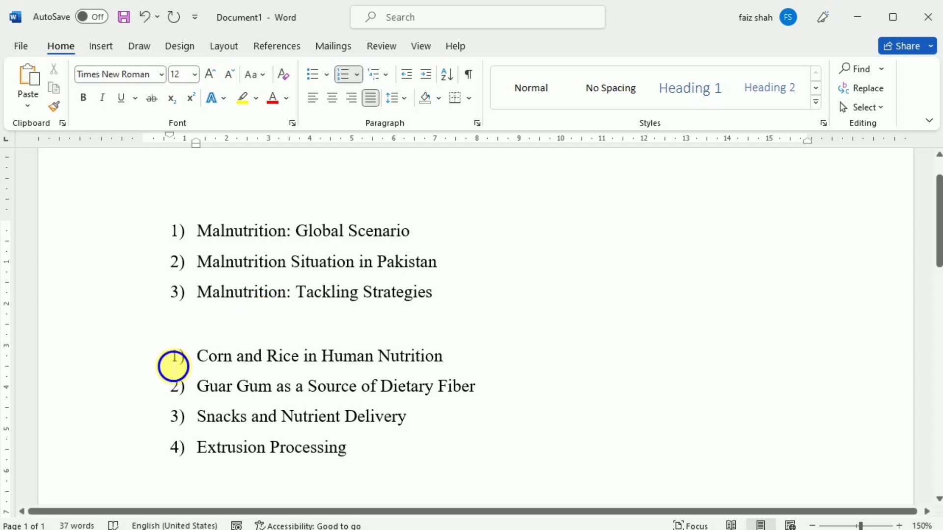
{"action": "left_click", "coordinate": [176, 366]}
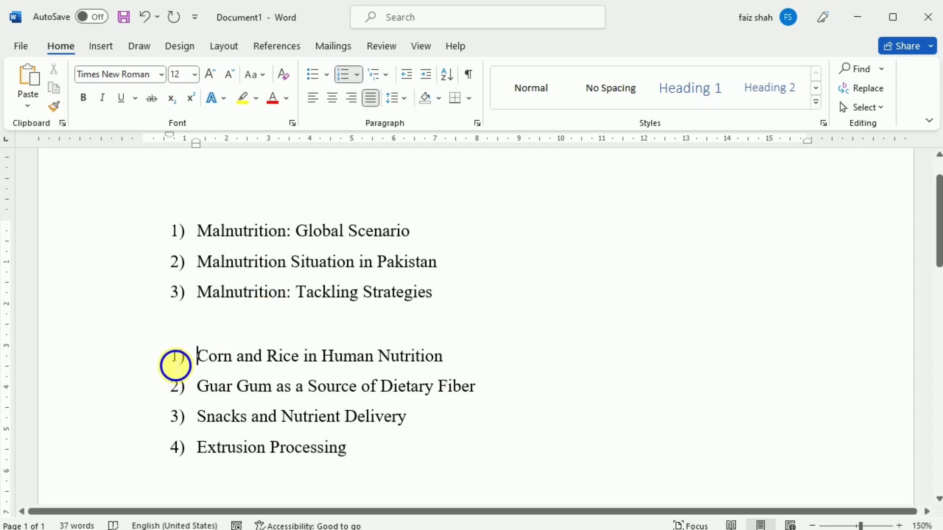
{"action": "right_click", "coordinate": [172, 362]}
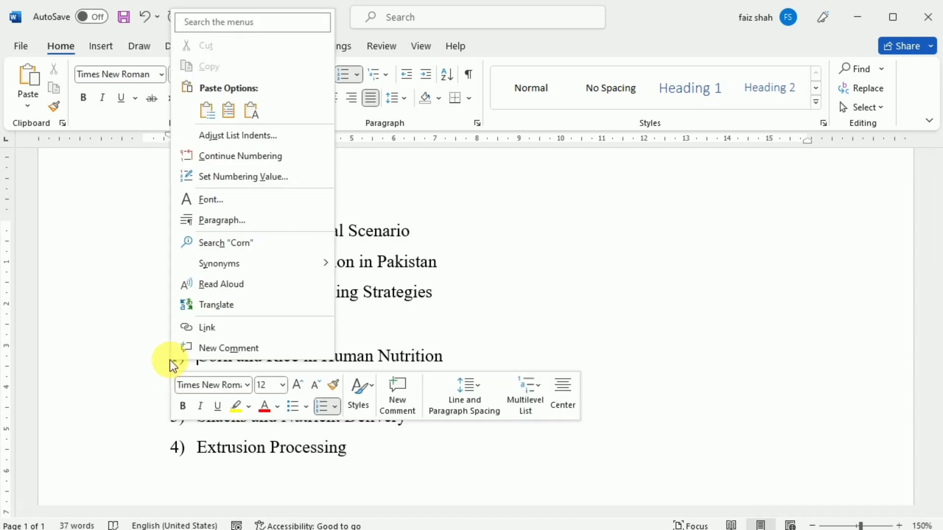
{"action": "left_click", "coordinate": [252, 155]}
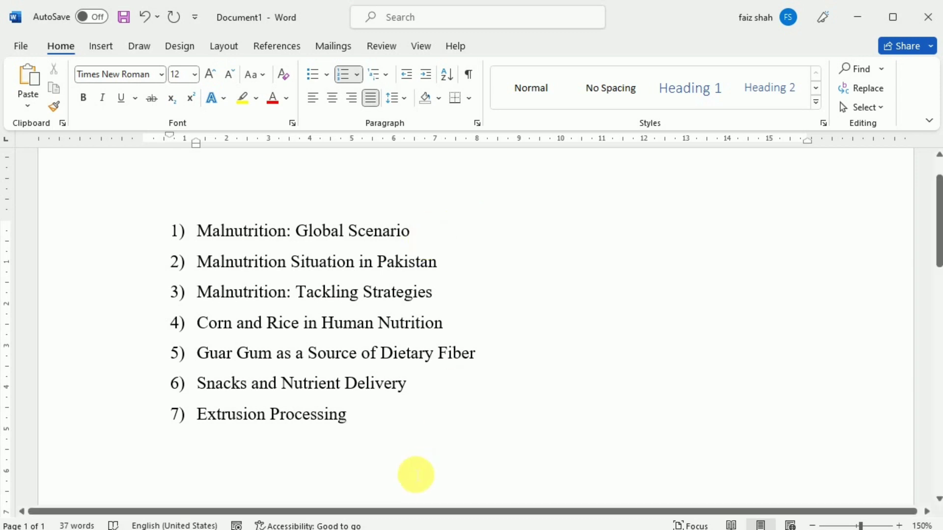
Select the seven numbered topics and choose Define New Bullet from the Bullets menu.
{"action": "left_click_drag", "start_coordinate": [354, 422], "coordinate": [211, 231]}
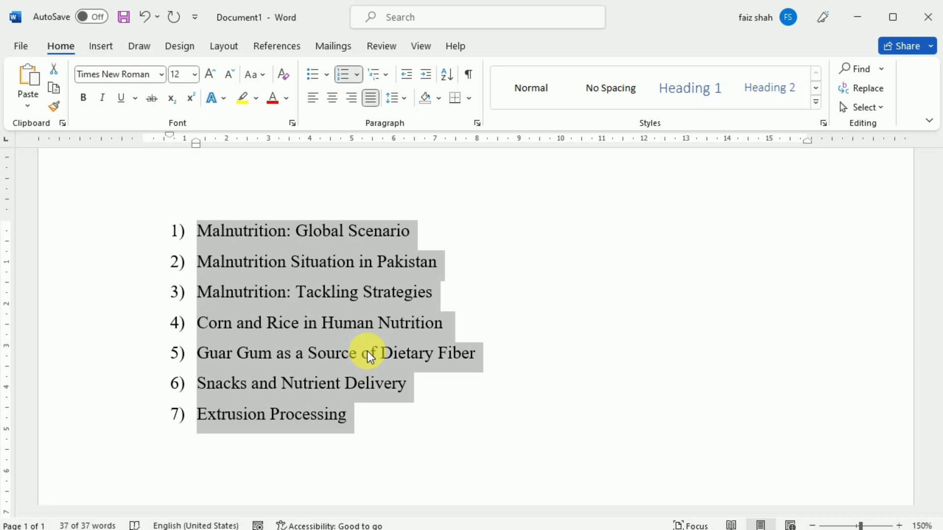
{"action": "left_click", "coordinate": [326, 76]}
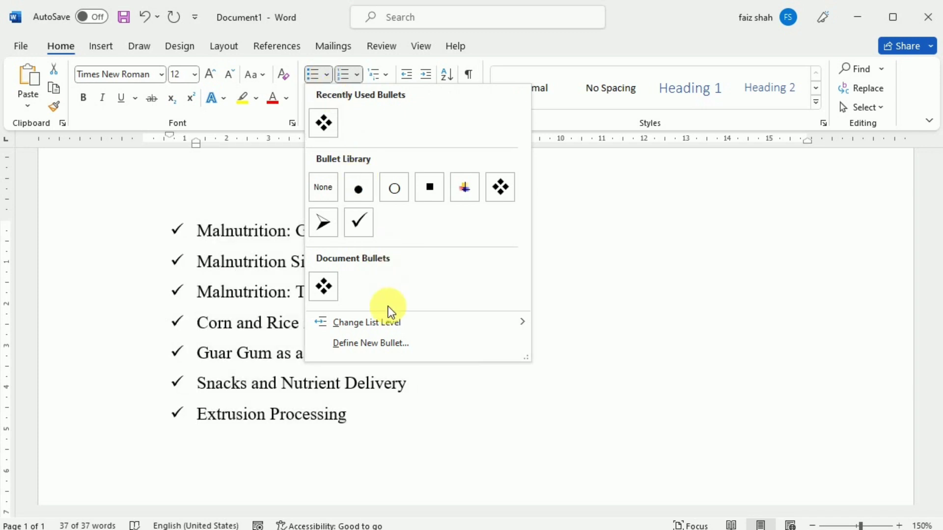
{"action": "left_click", "coordinate": [412, 346]}
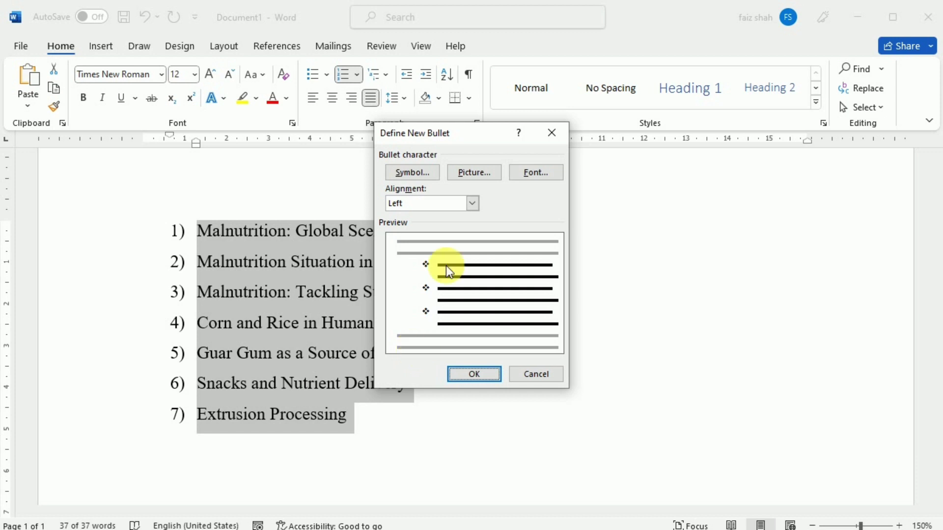
Replace the 1)–7) numbering with the Wingdings hollow-circle symbol as the bullet.
{"action": "left_click", "coordinate": [418, 174]}
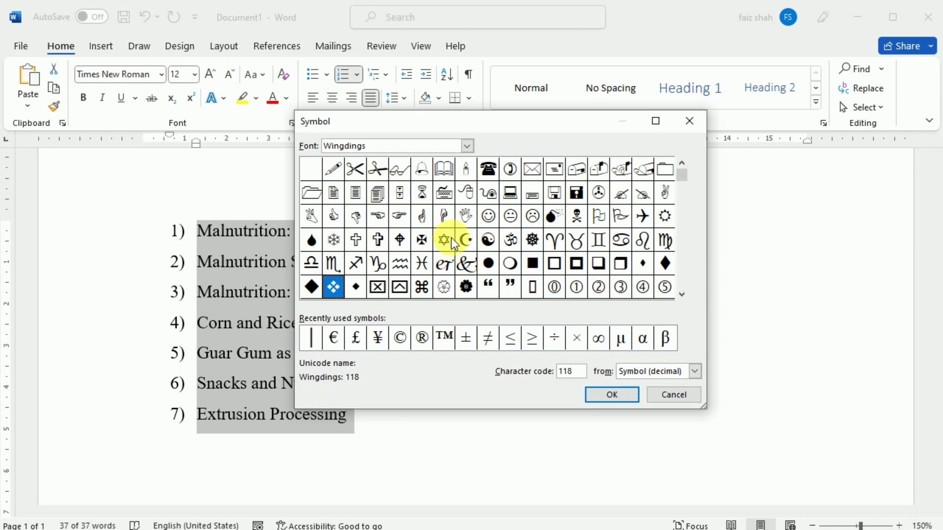
{"action": "left_click", "coordinate": [510, 266]}
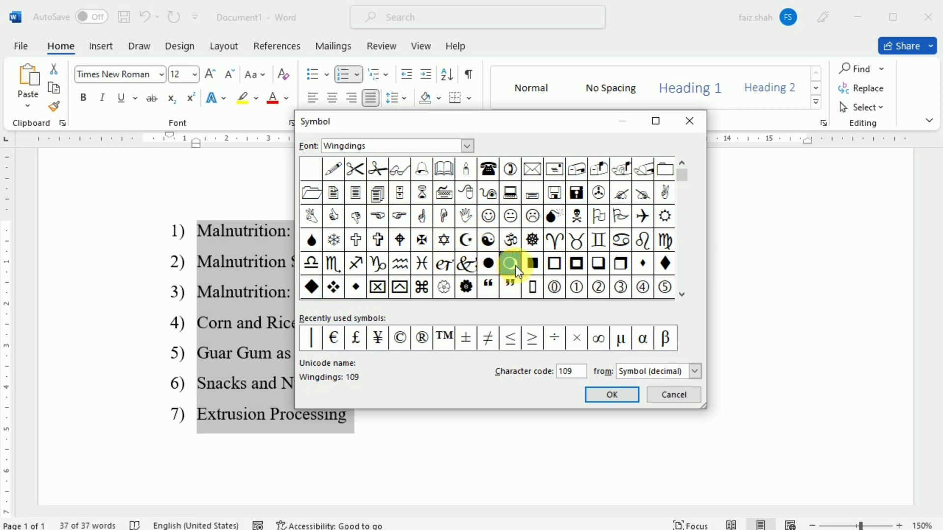
{"action": "left_click", "coordinate": [614, 395]}
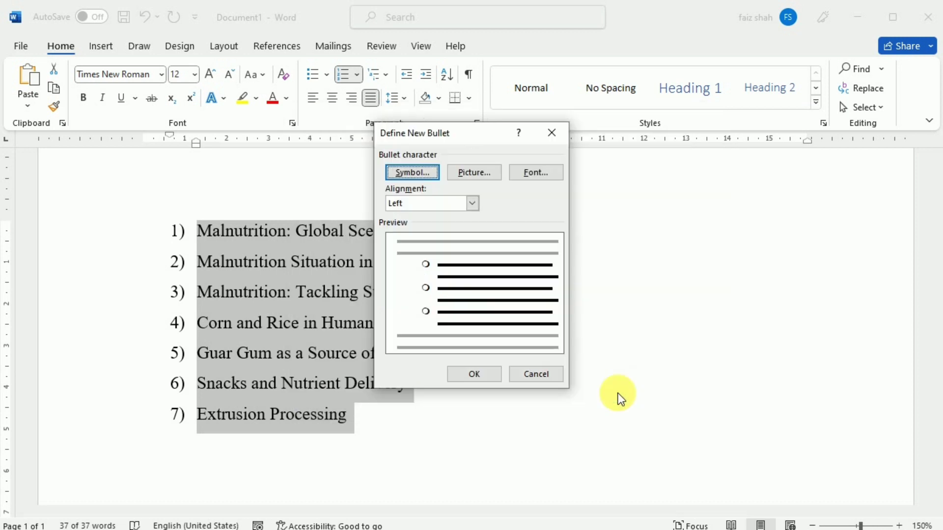
{"action": "left_click", "coordinate": [487, 373]}
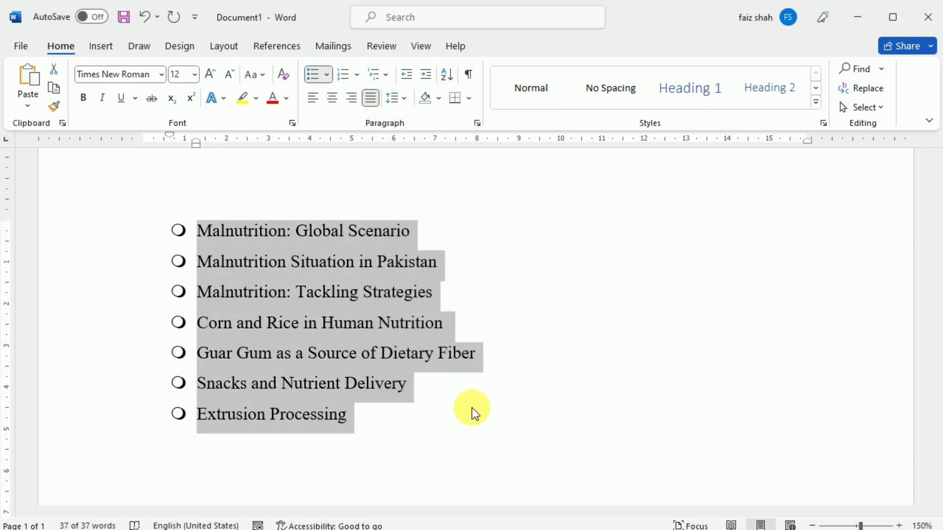
{"action": "left_click", "coordinate": [472, 408]}
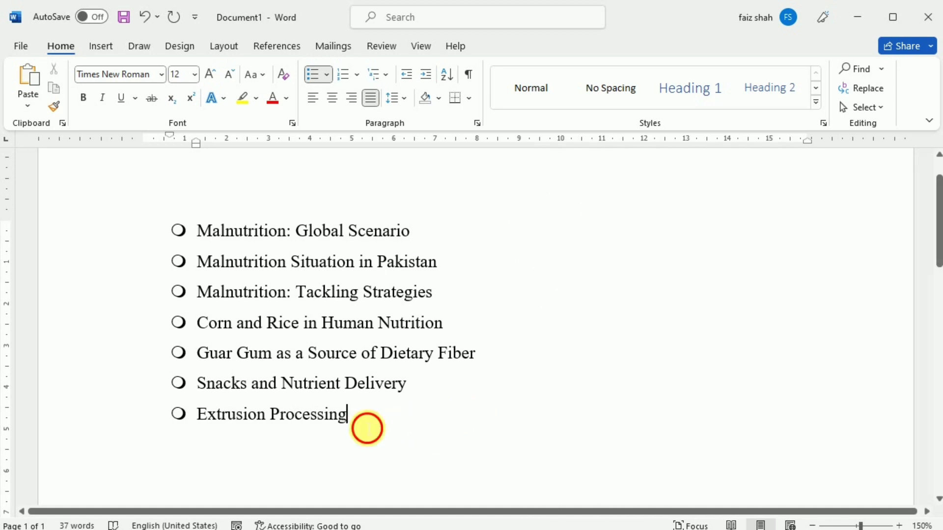
Set the hollow-circle bullet's font colour to red in Define New Bullet for all seven topics.
{"action": "left_click_drag", "start_coordinate": [367, 427], "coordinate": [218, 237]}
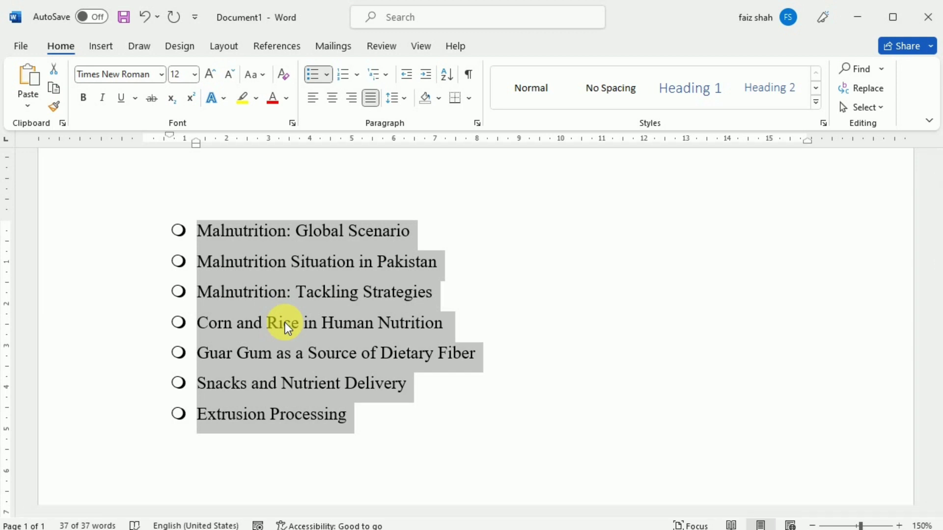
{"action": "left_click", "coordinate": [327, 80]}
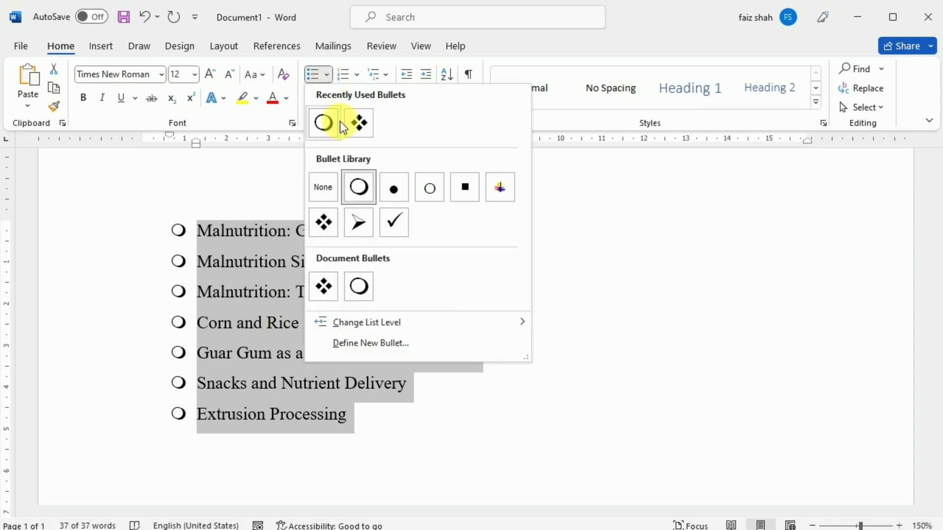
{"action": "left_click", "coordinate": [395, 350]}
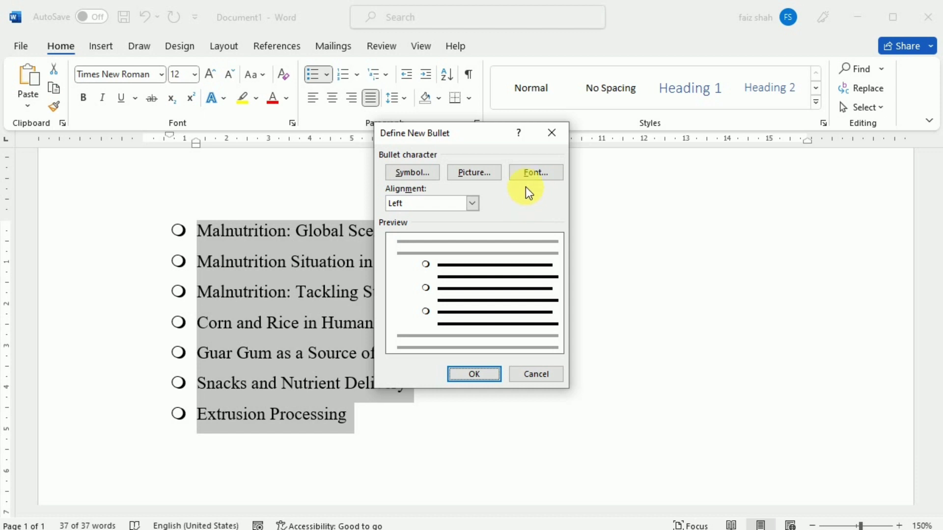
{"action": "left_click", "coordinate": [531, 171]}
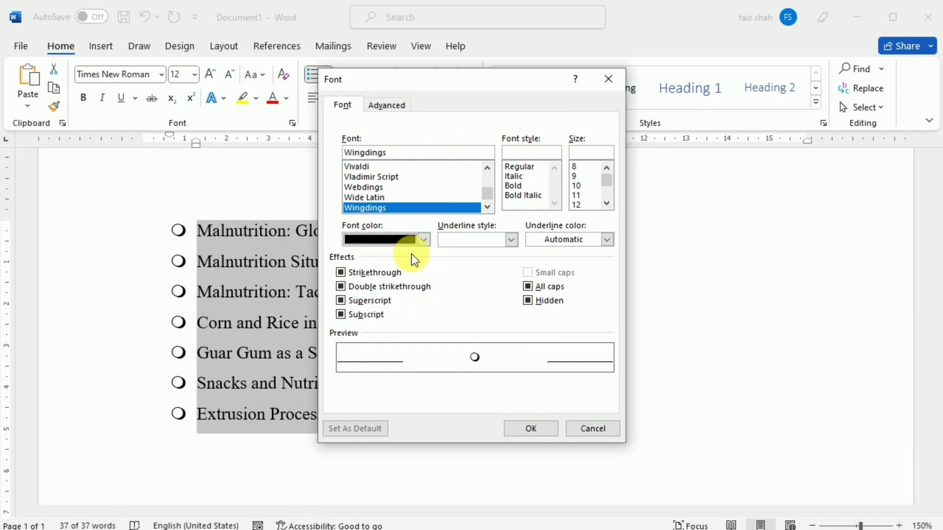
{"action": "left_click", "coordinate": [422, 240]}
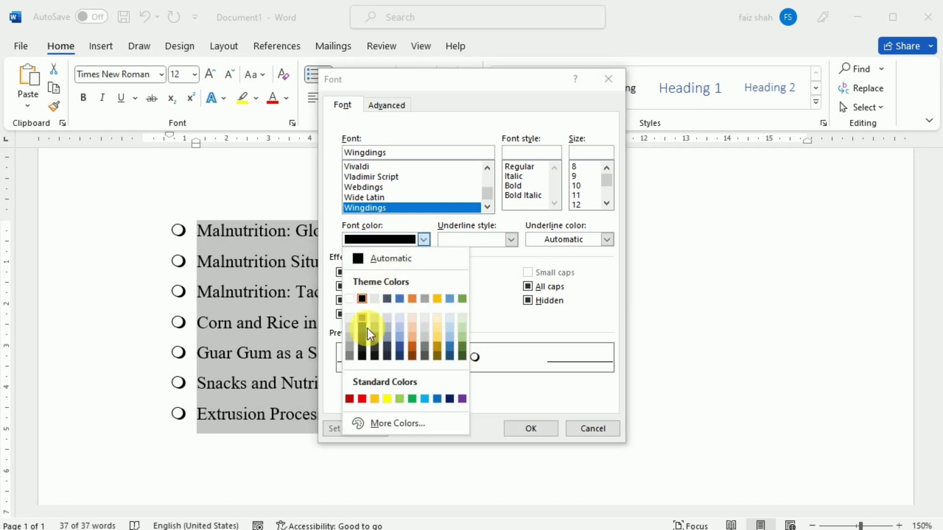
{"action": "left_click", "coordinate": [361, 399]}
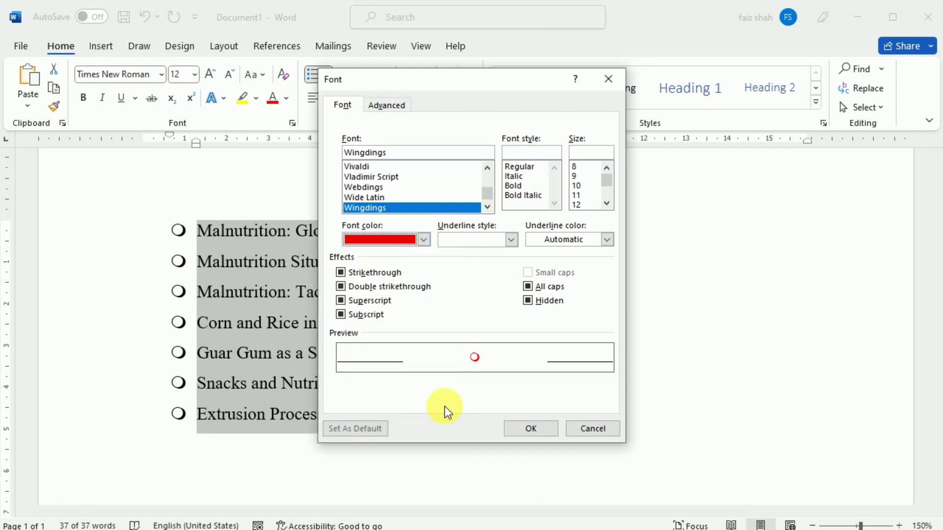
{"action": "left_click", "coordinate": [512, 433]}
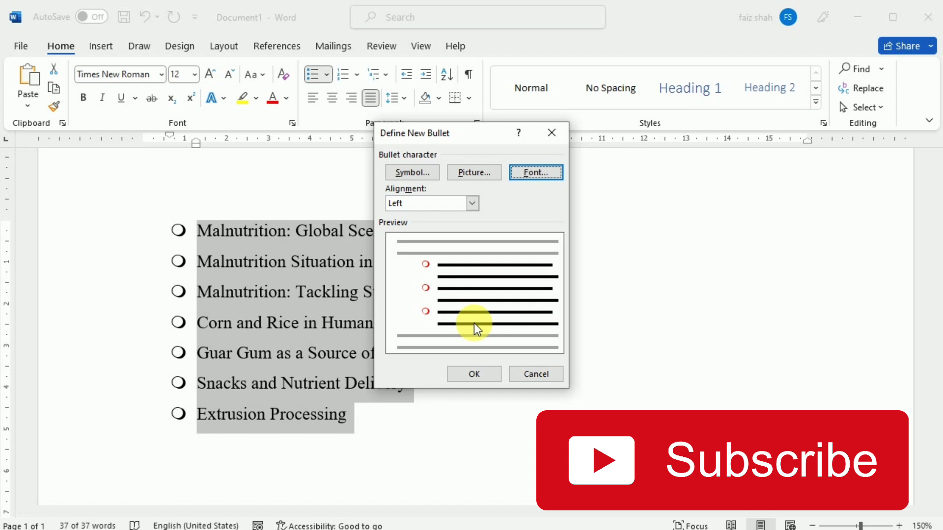
{"action": "left_click", "coordinate": [490, 373]}
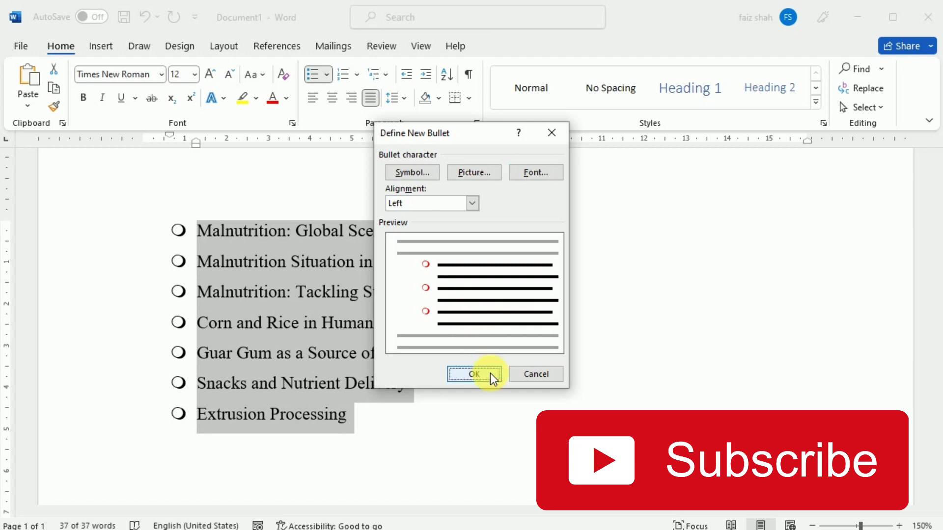
{"action": "left_click", "coordinate": [469, 425]}
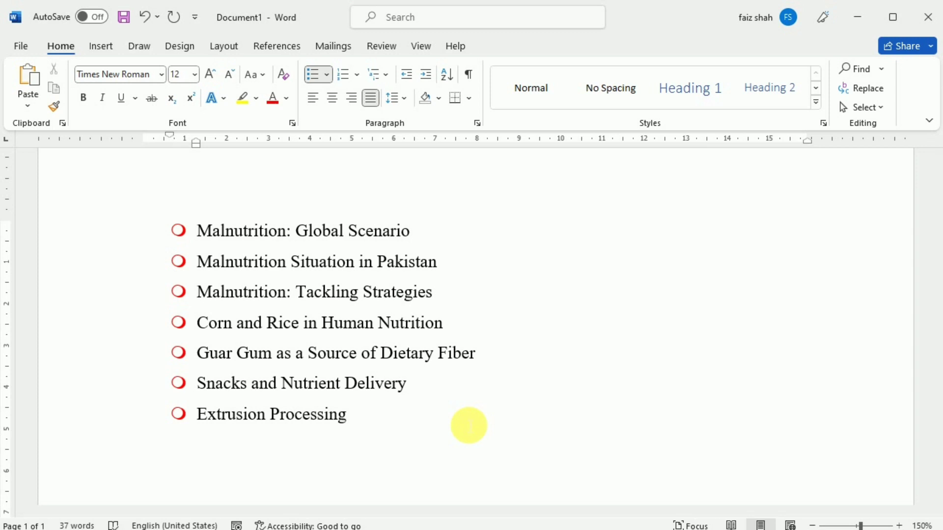
{"action": "left_click", "coordinate": [202, 275]}
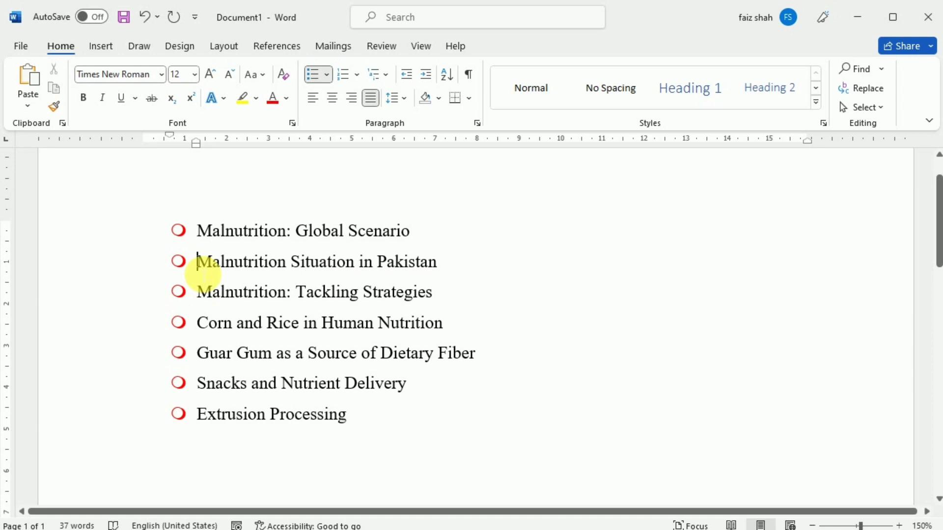
Indent the second topic and 'Malnutrition: Tackling Strategies' one level, adjusting until they read a. and b.
{"action": "key", "text": "Tab"}
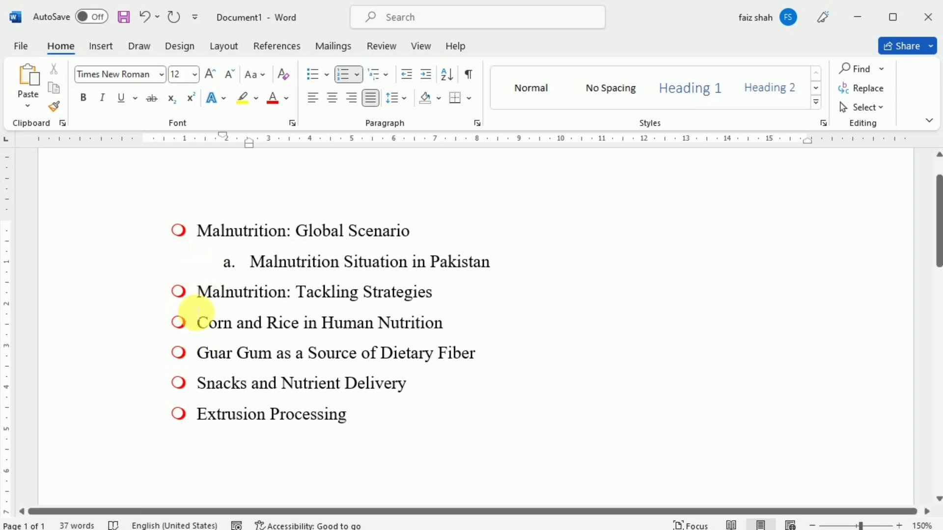
{"action": "left_click", "coordinate": [200, 293]}
{"action": "key", "text": "Tab"}
{"action": "key", "text": "Tab"}
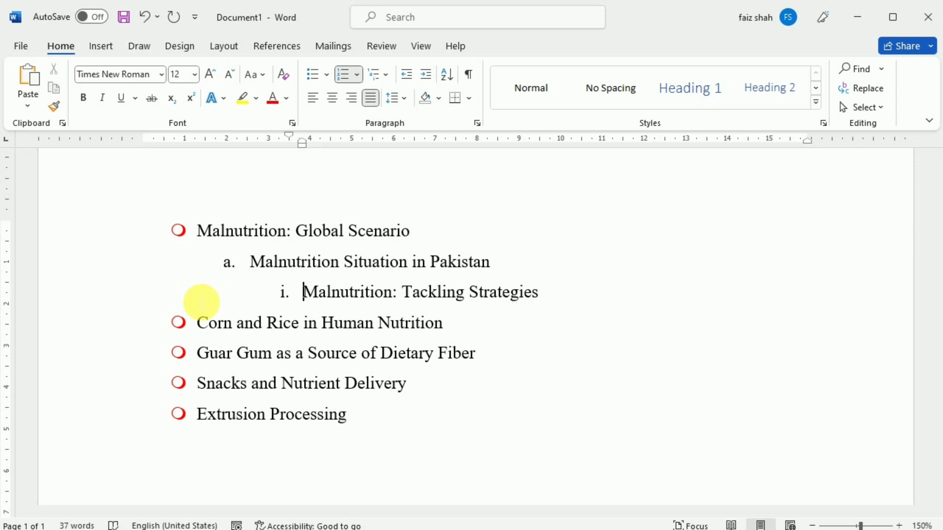
{"action": "key", "text": "shift+Tab"}
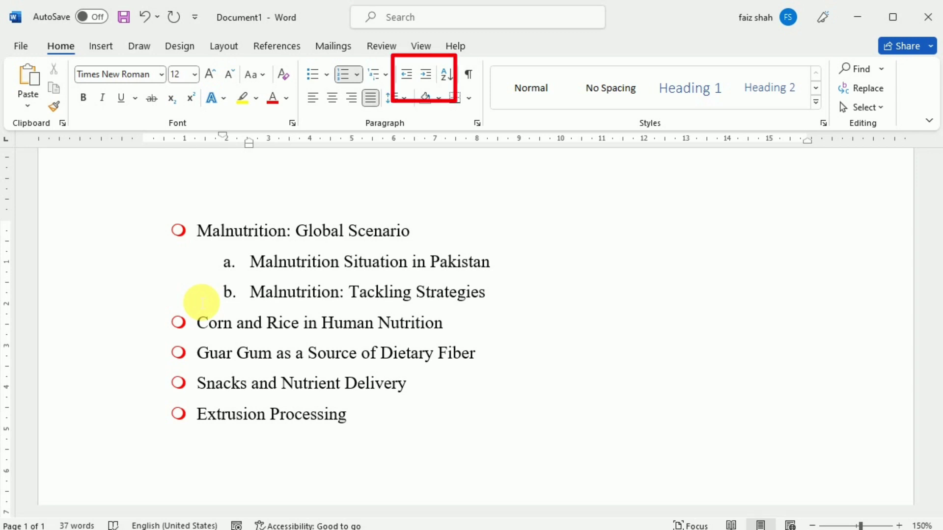
{"action": "left_click", "coordinate": [423, 73]}
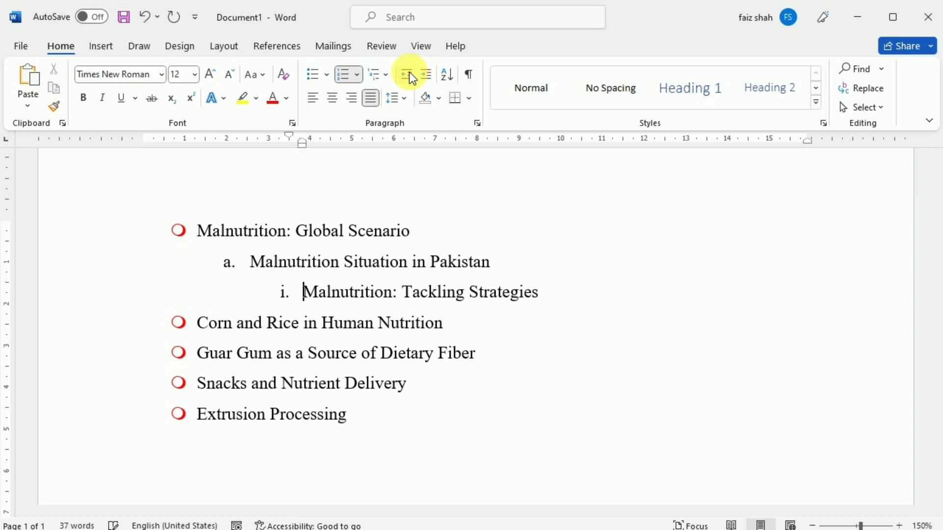
{"action": "left_click", "coordinate": [408, 73]}
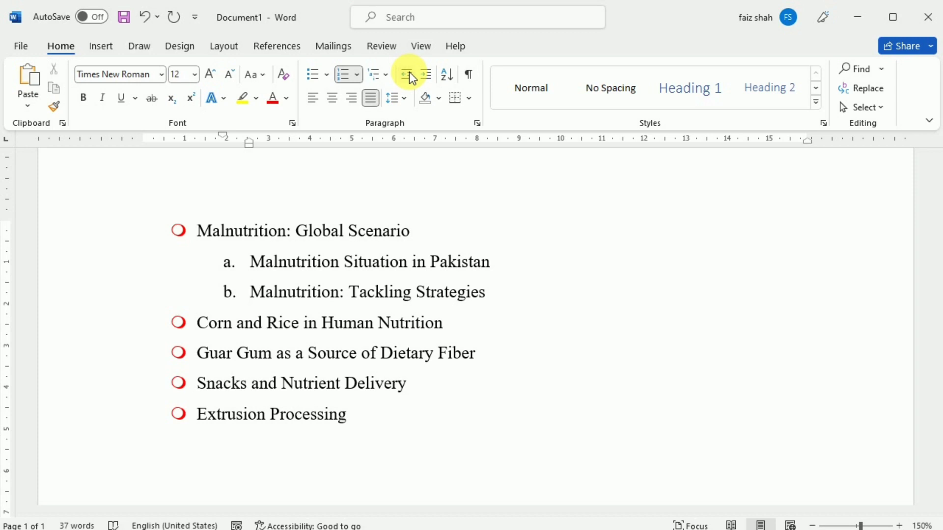
Apply the 1) a) i) multilevel list style from the List Library to the whole list.
{"action": "left_click_drag", "start_coordinate": [353, 417], "coordinate": [200, 242]}
{"action": "left_click", "coordinate": [388, 75]}
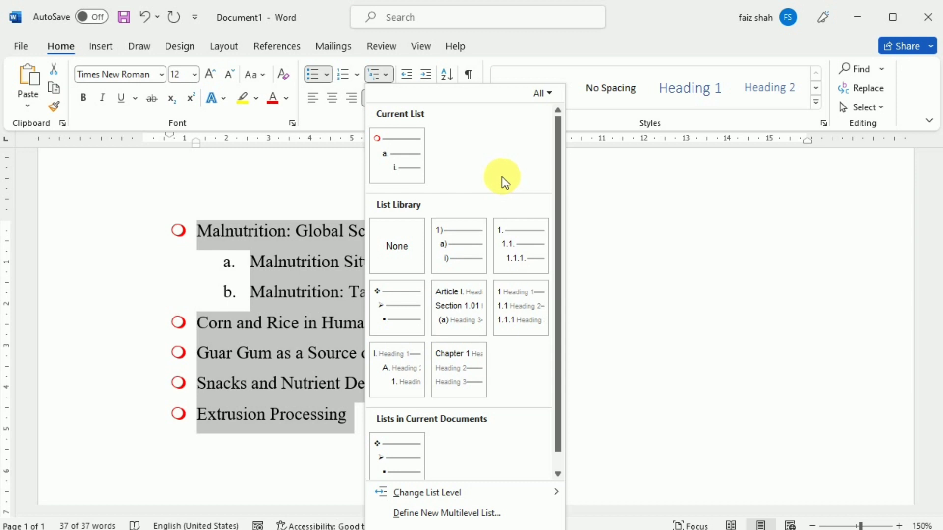
{"action": "left_click", "coordinate": [462, 248]}
{"action": "left_click", "coordinate": [394, 409]}
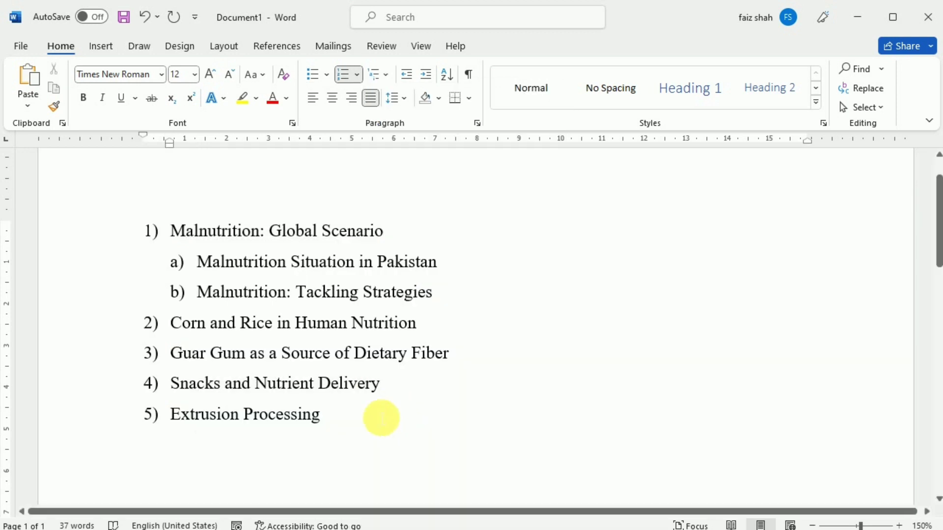
{"action": "left_click", "coordinate": [335, 426]}
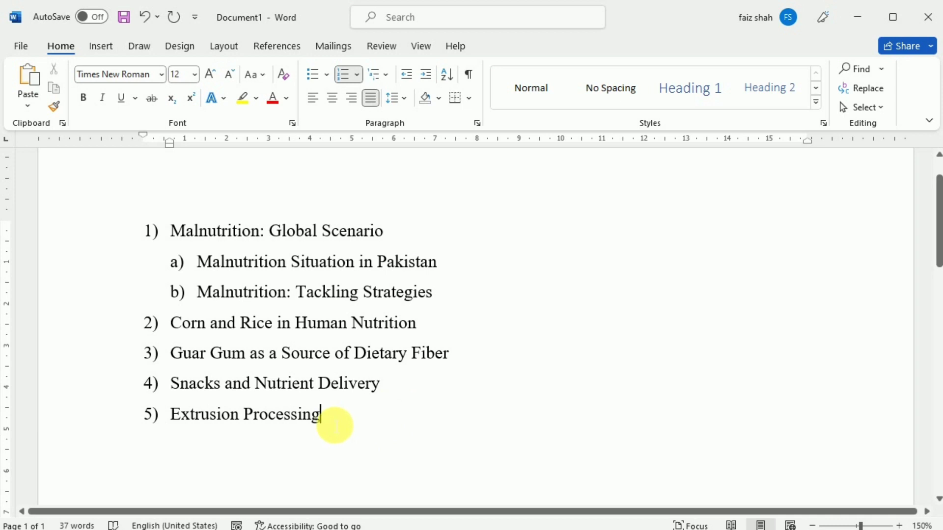